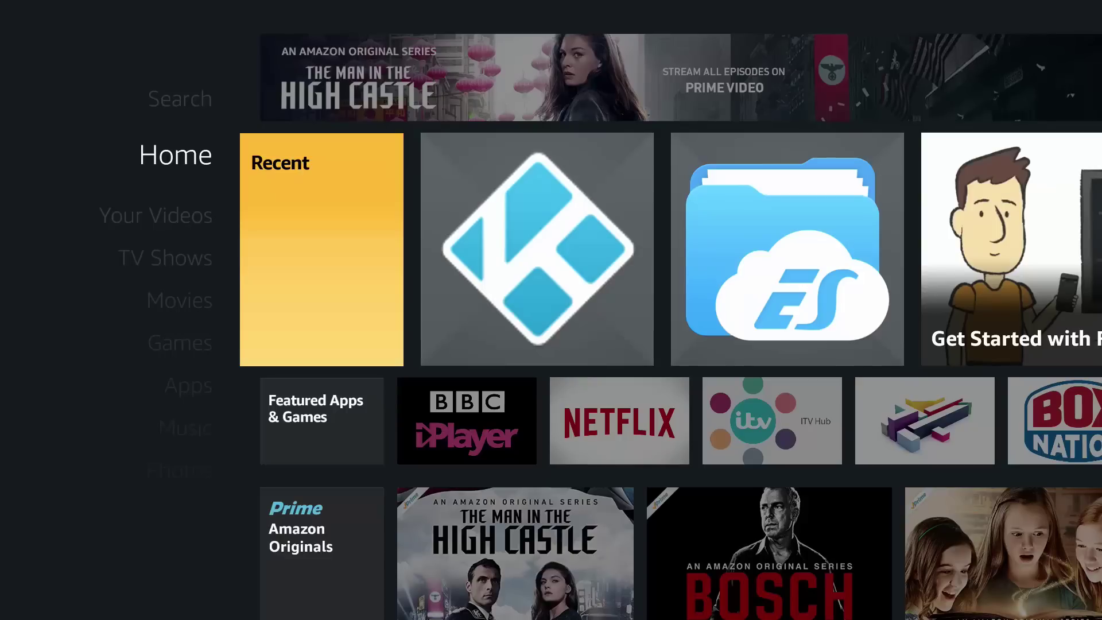
Launch Kodi from the Fire TV home screen and open the list of video add-ons.
key("Return")
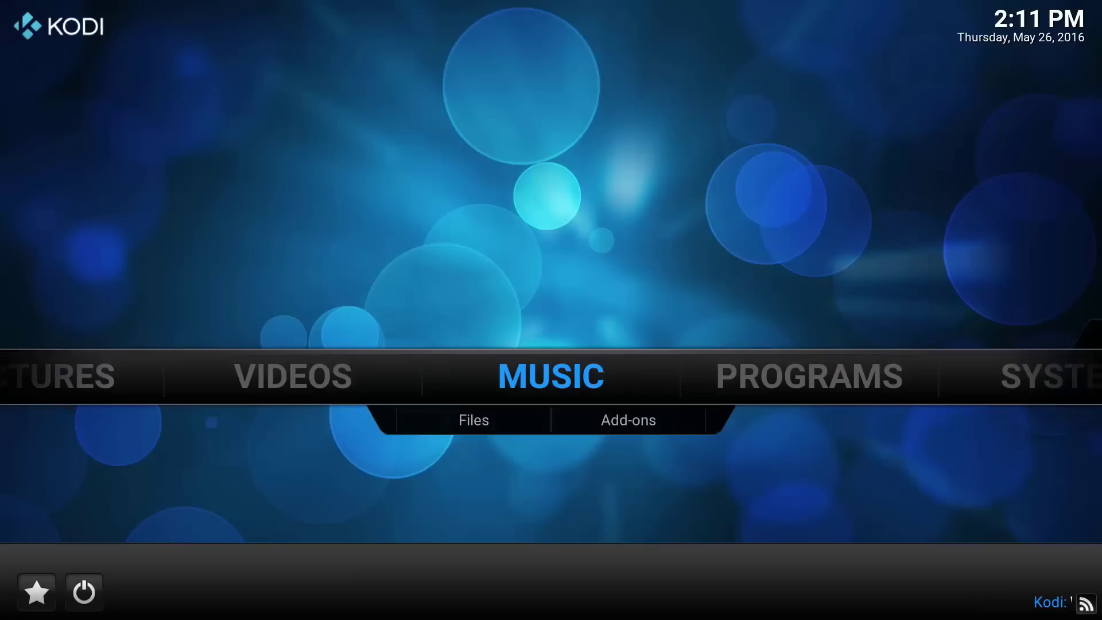
key("Left")
key("Down")
key("Right")
key("Return")
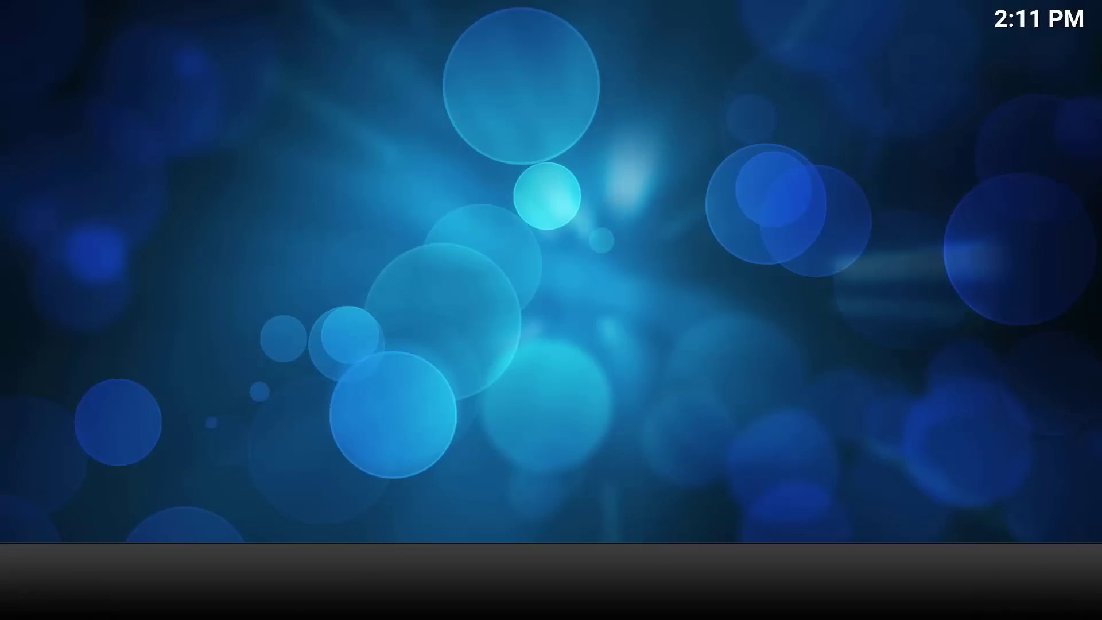
Play the 1080p Green-Magenta video from the Anaglyph 3D folder of the Big Buck Bunny add-on.
key("Down")
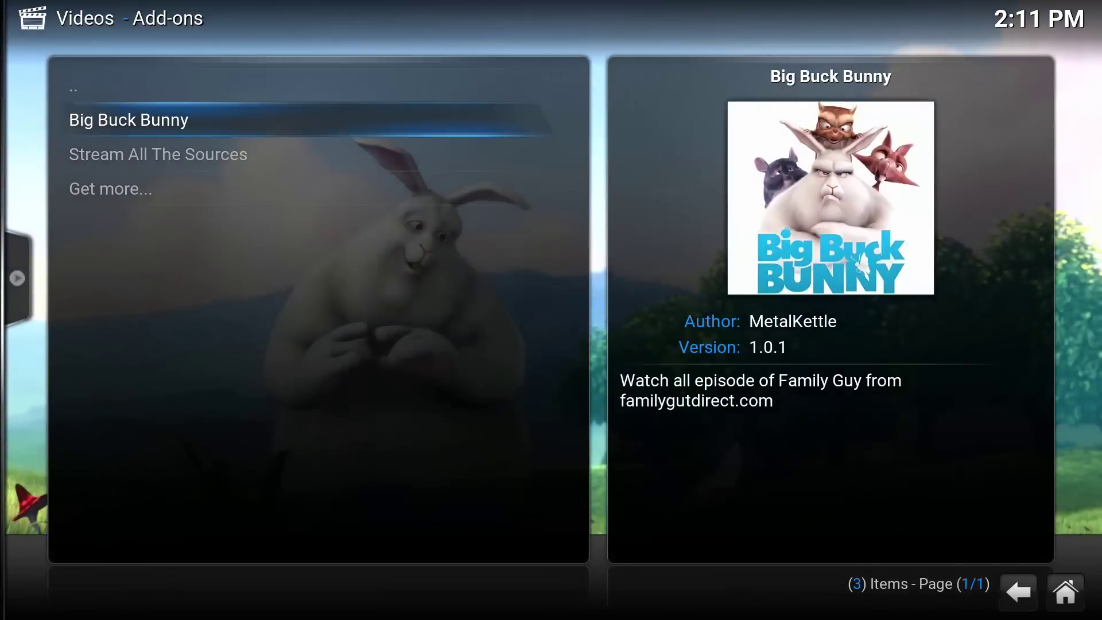
key("Return")
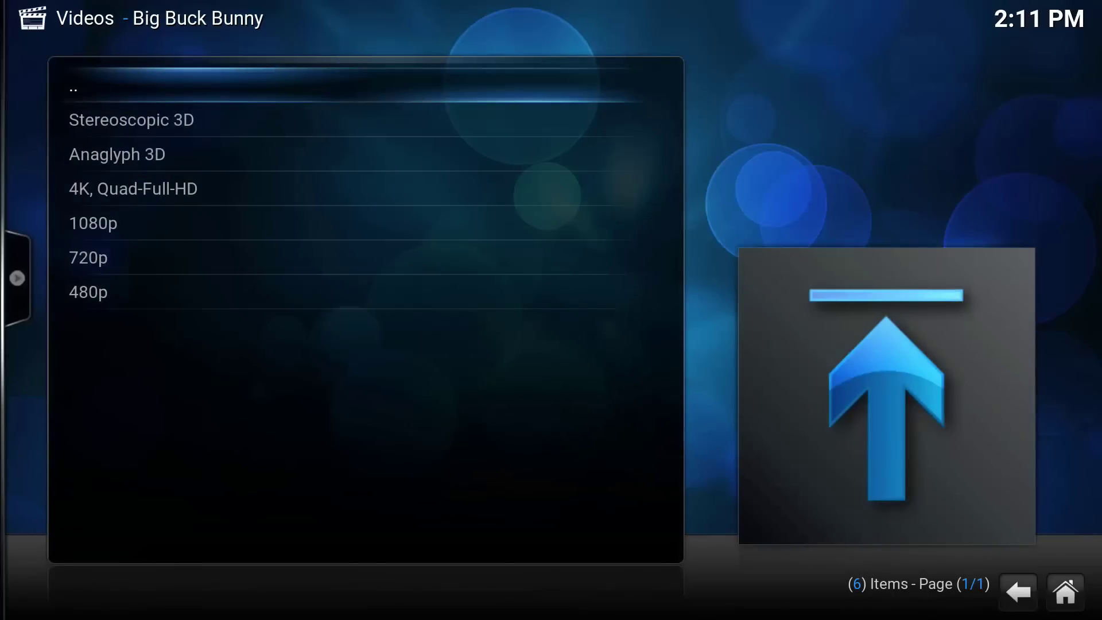
key("Down")
key("Down")
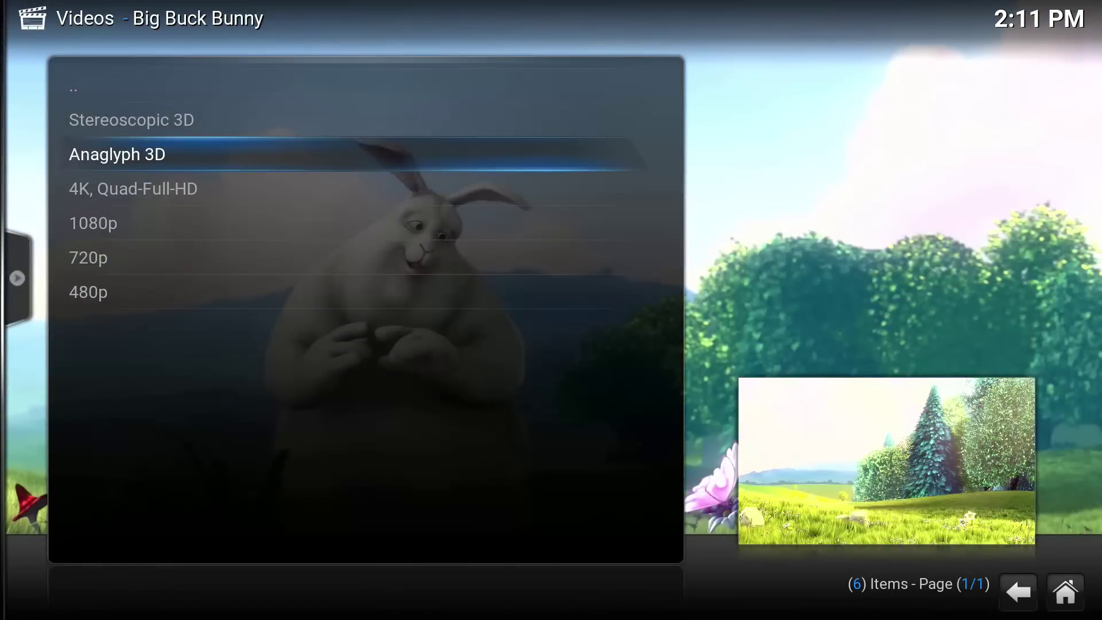
key("Return")
key("Down")
key("Down")
key("Down")
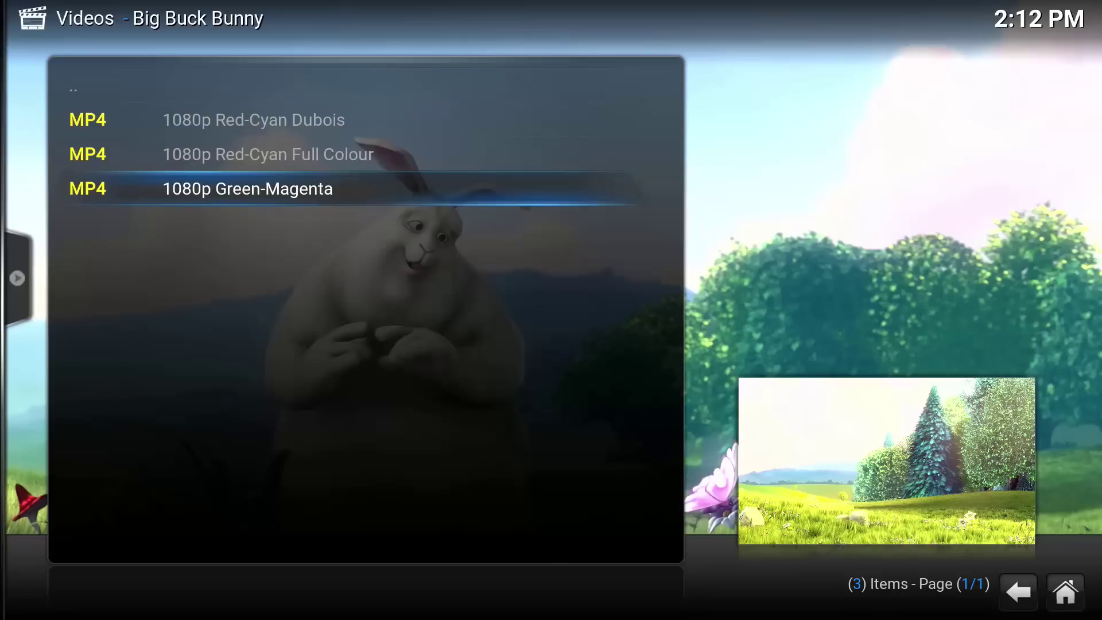
key("Return")
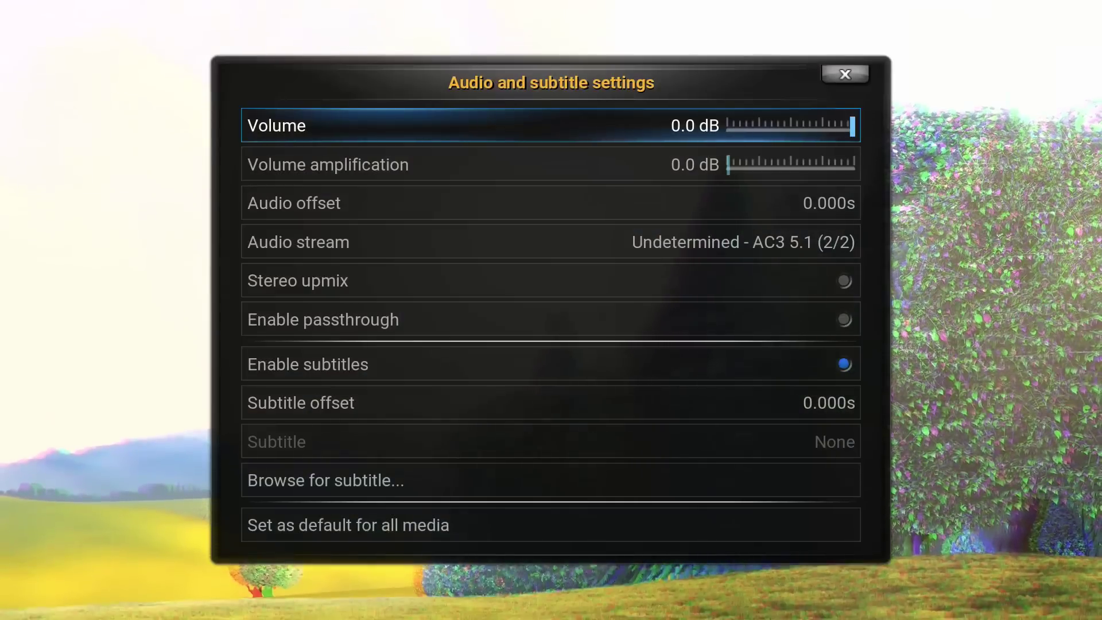
Set the audio offset in the audio and subtitle settings so the sound runs ahead by 0.500 s.
key("Down")
key("Down")
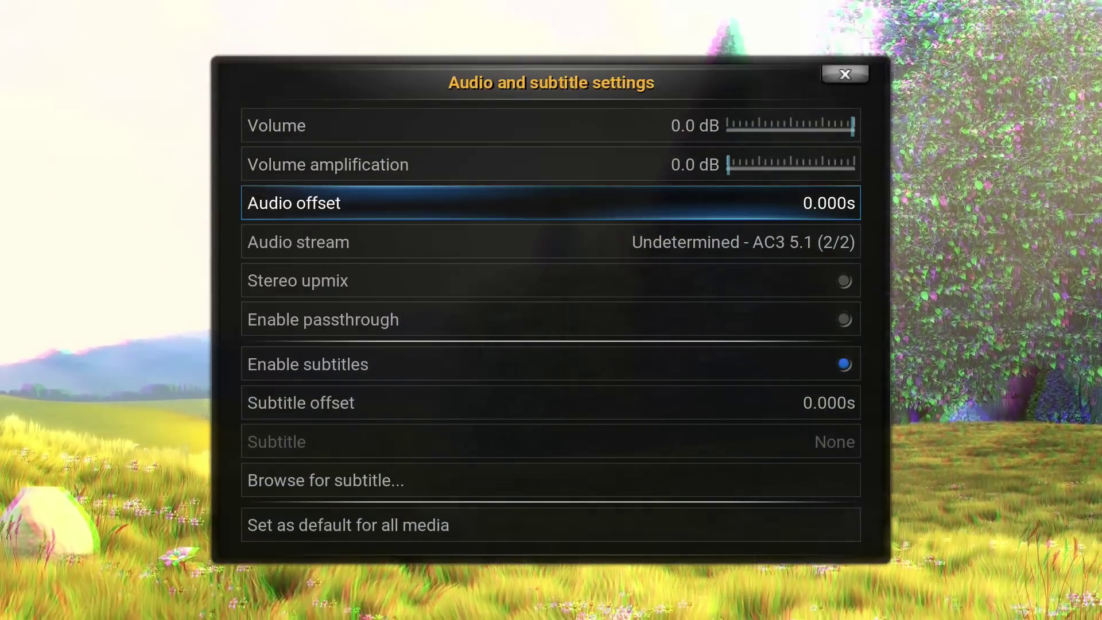
key("Return")
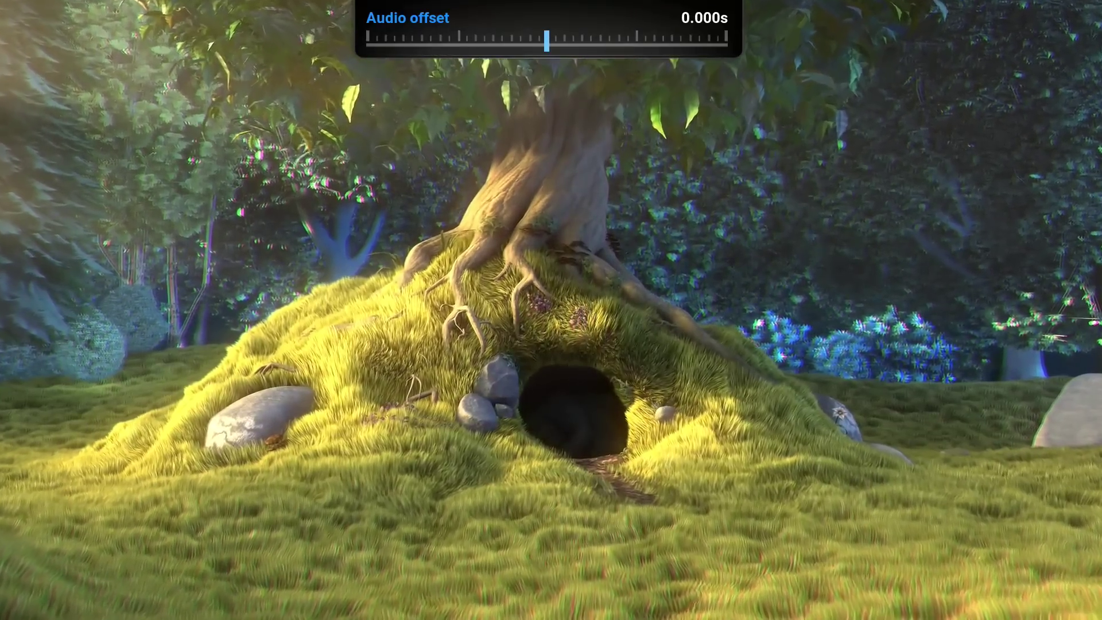
key("Right")
key("Right")
key("Right")
key("Right")
key("Right")
key("Right")
key("Right")
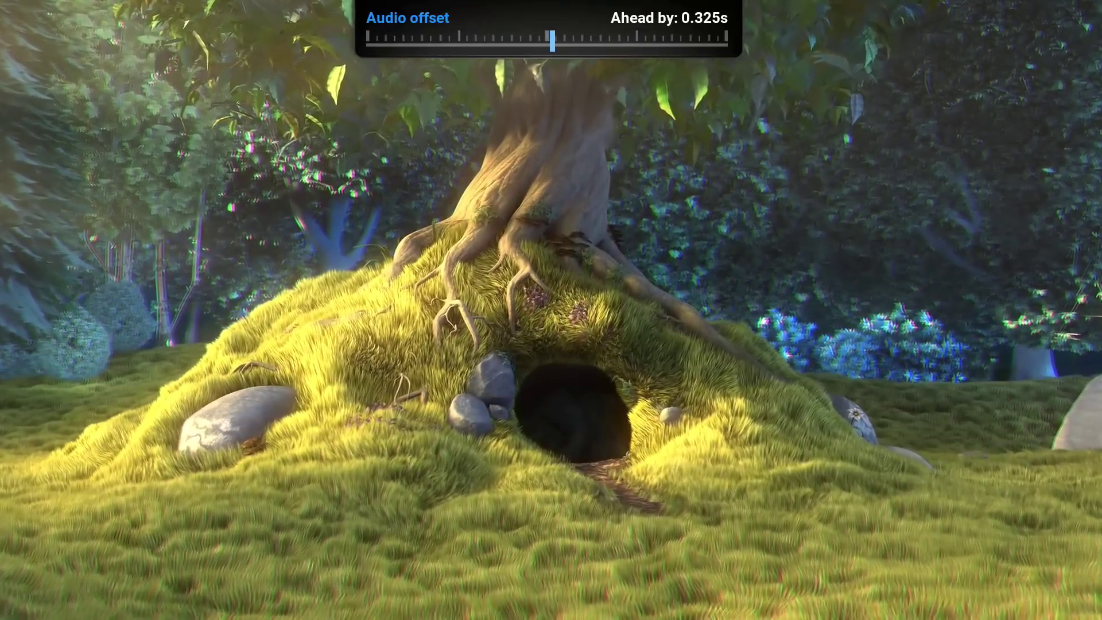
key("Right")
key("Right")
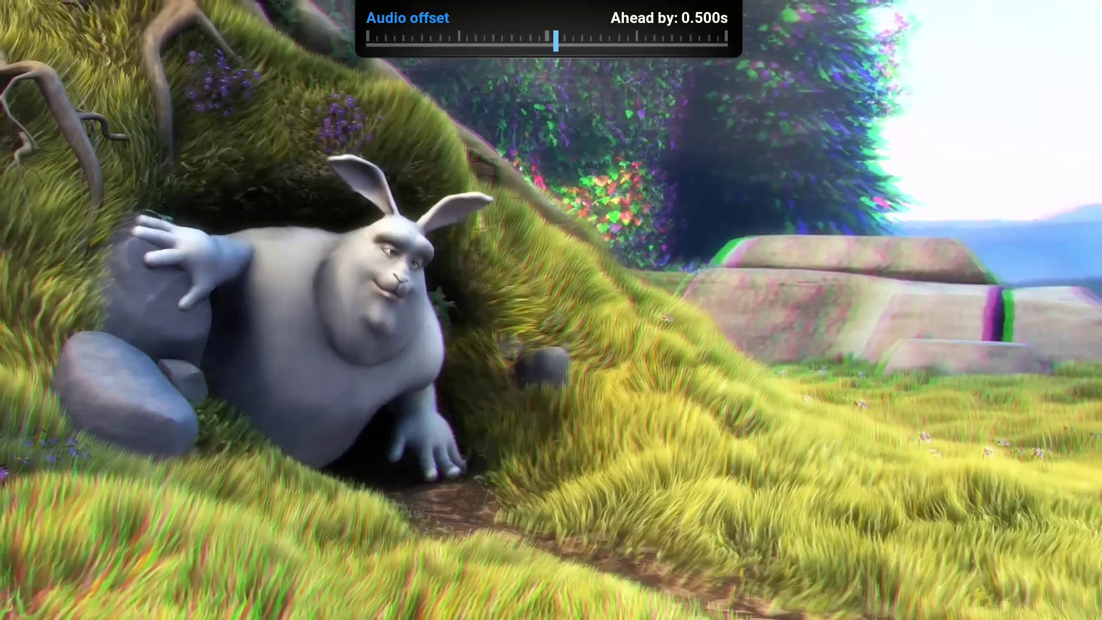
Shift the audio offset the other way so the sound is delayed by 0.500 s.
key("Left")
key("Left")
key("Left")
key("Left")
key("Left")
key("Left")
key("Left")
key("Left")
key("Left")
key("Left")
key("Left")
key("Left")
key("Left")
key("Left")
key("Left")
key("Left")
key("Left")
key("Left")
key("Left")
key("Left")
key("Left")
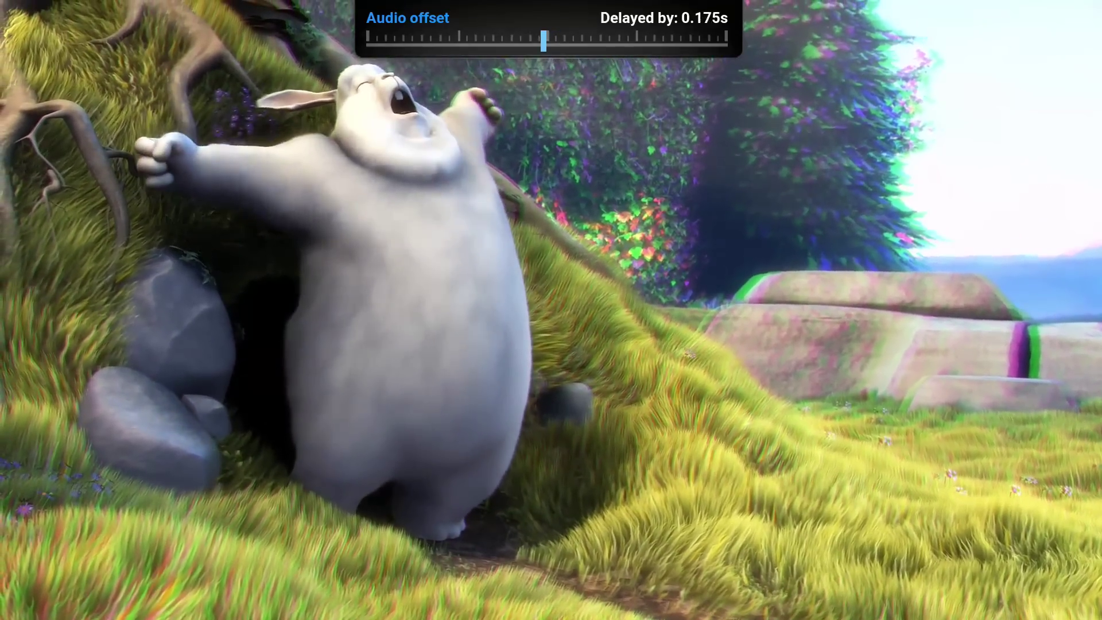
key("Left")
key("Left")
key("Left")
key("Left")
key("Left")
key("Left")
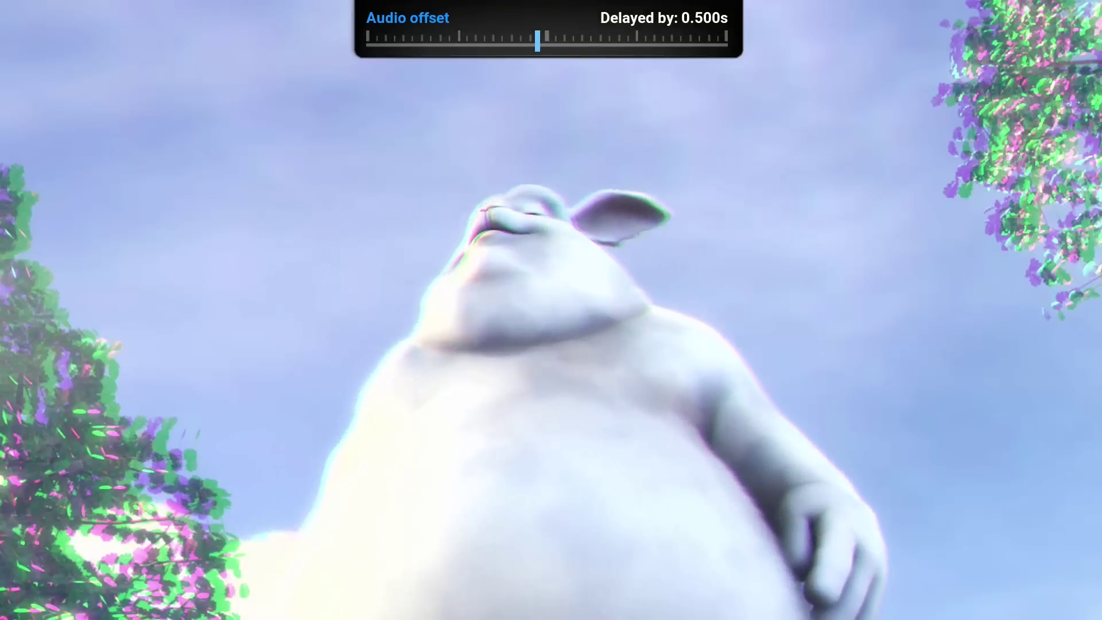
Increase the audio delay to 1.475 s.
key("Left")
key("Left")
key("Left")
key("Left")
key("Left")
key("Left")
key("Left")
key("Left")
key("Left")
key("Left")
key("Left")
key("Left")
key("Left")
key("Left")
key("Left")
key("Left")
key("Left")
key("Left")
key("Left")
key("Left")
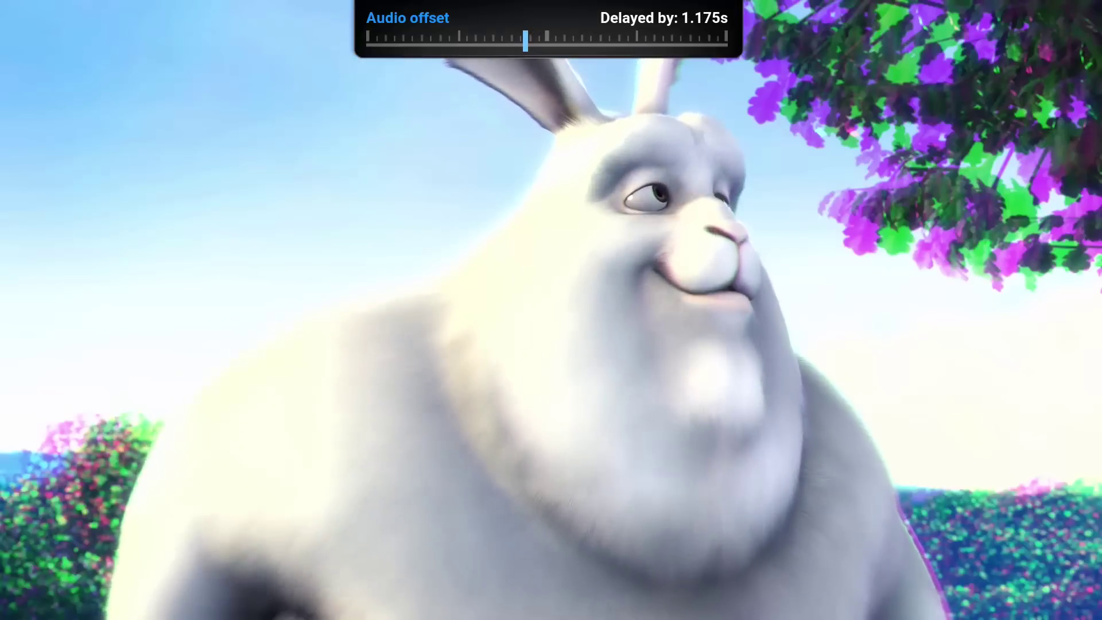
key("Left")
key("Left")
key("Left")
key("Left")
key("Left")
key("Left")
key("Left")
key("Left")
key("Left")
key("Left")
key("Left")
key("Left")
key("Left")
key("Left")
key("Left")
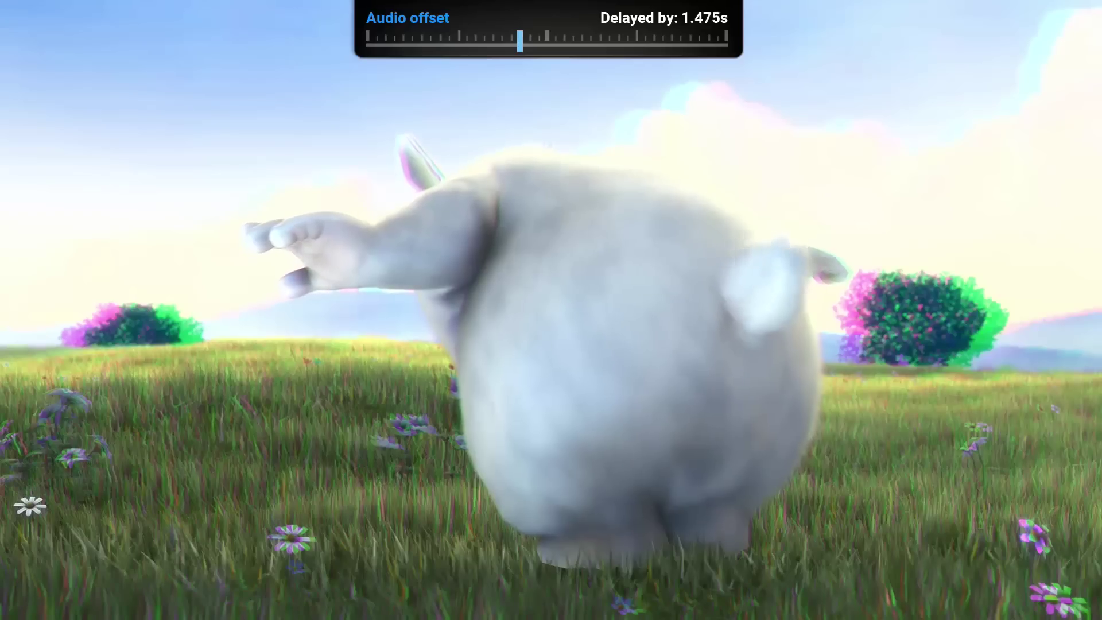
Move the audio offset past zero so the sound runs ahead of the video by 1.500 s.
key("Right")
key("Right")
key("Right")
key("Right")
key("Right")
key("Right")
key("Right")
key("Right")
key("Right")
key("Right")
key("Right")
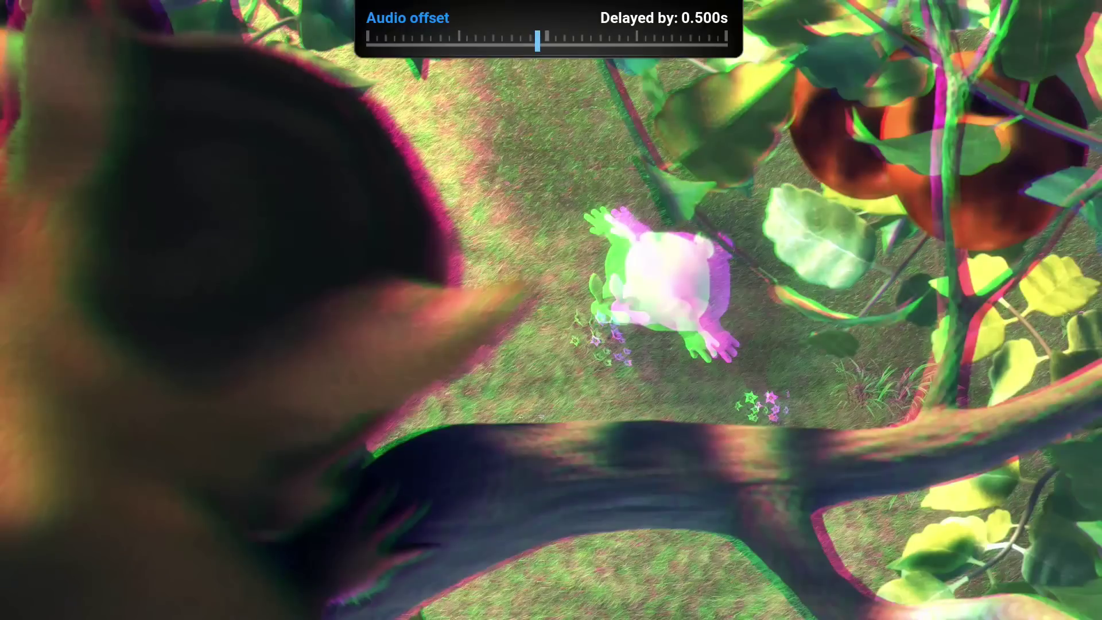
key("Right")
key("Right")
key("Right")
key("Right")
key("Right")
key("Right")
key("Right")
key("Right")
key("Right")
key("Right")
key("Right")
key("Right")
key("Right")
key("Right")
key("Right")
key("Right")
key("Right")
key("Right")
key("Right")
key("Right")
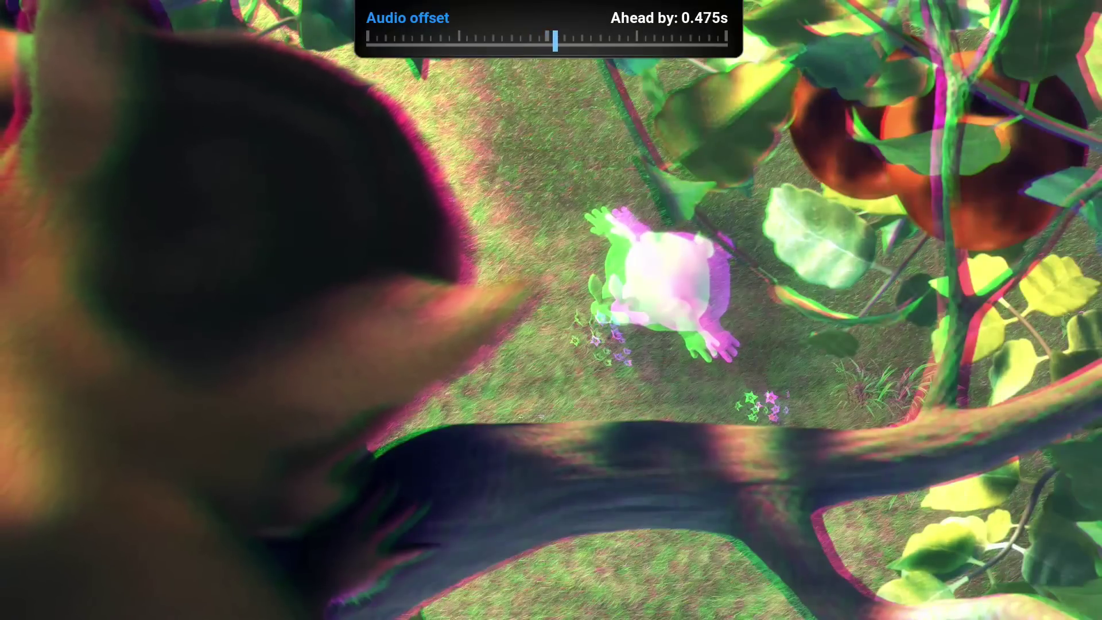
key("Right")
key("Right")
key("Right")
key("Right")
key("Right")
key("Right")
key("Right")
key("Right")
key("Right")
key("Right")
key("Right")
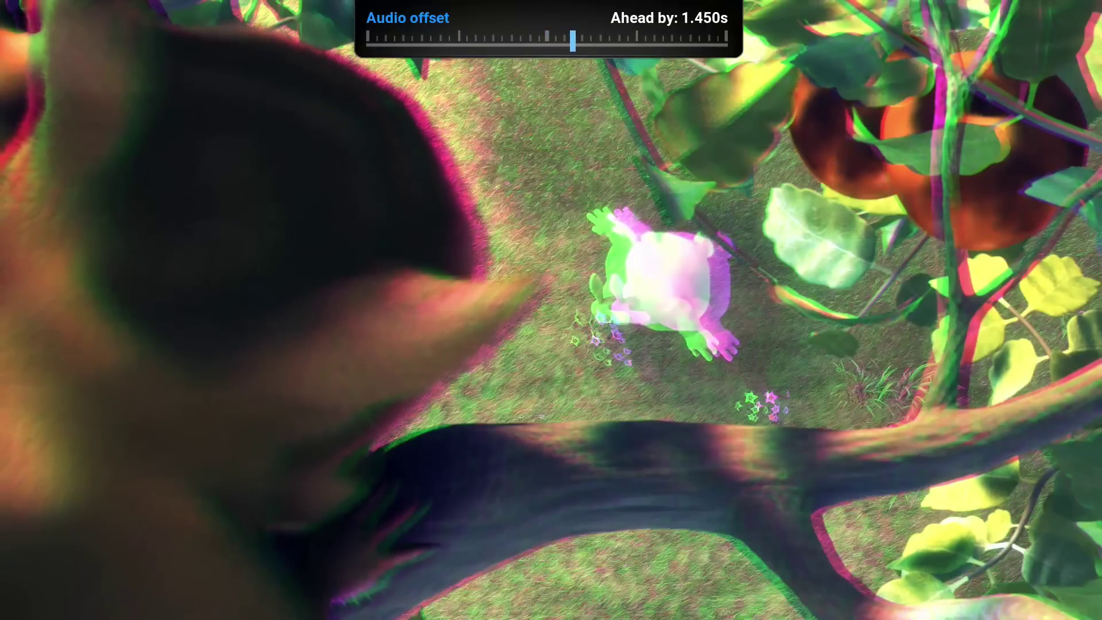
key("Right")
key("Right")
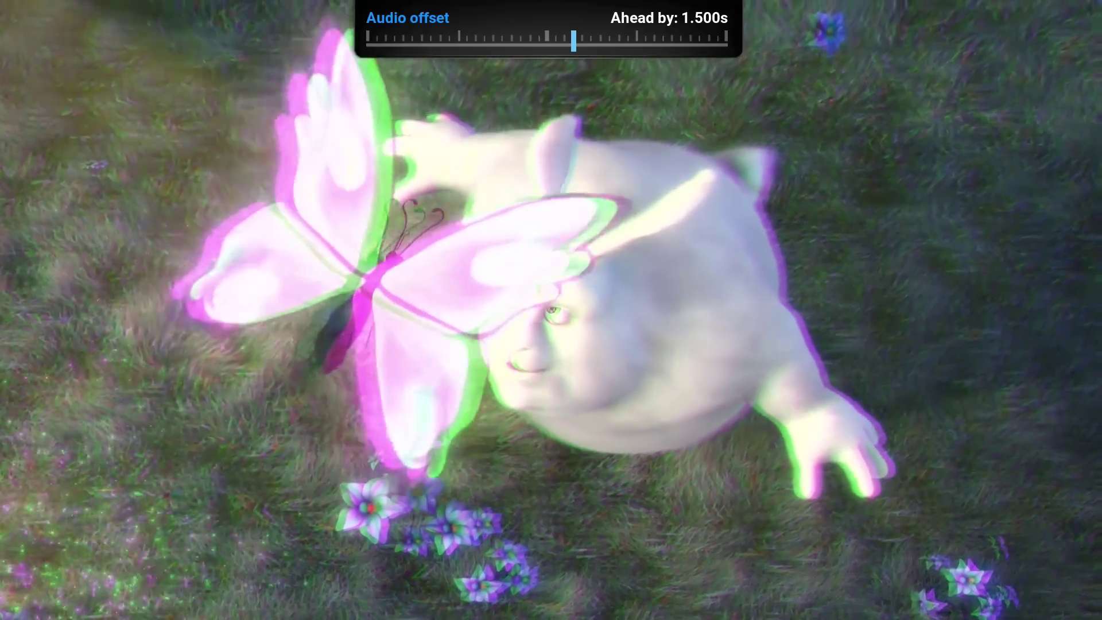
Reduce how far the sound runs ahead of the video, bringing the audio offset down past 0.600 s towards zero.
key("Left")
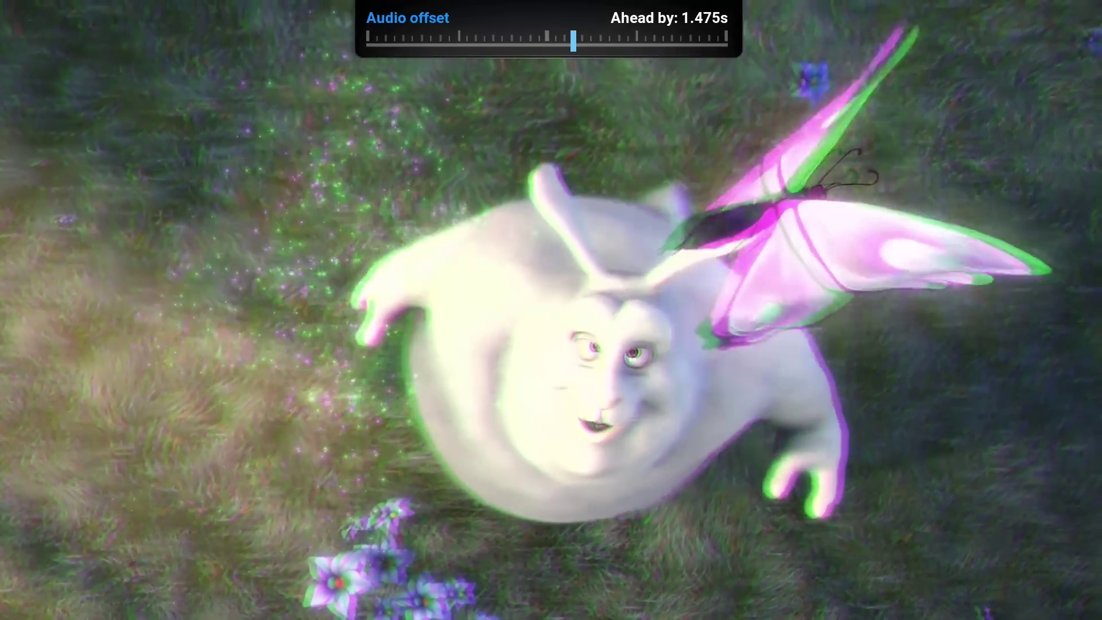
key("Left")
key("Left")
key("Left")
key("Left")
key("Left")
key("Left")
key("Left")
key("Left")
key("Left")
key("Left")
key("Left")
key("Left")
key("Left")
key("Left")
key("Left")
key("Left")
key("Left")
key("Left")
key("Left")
key("Left")
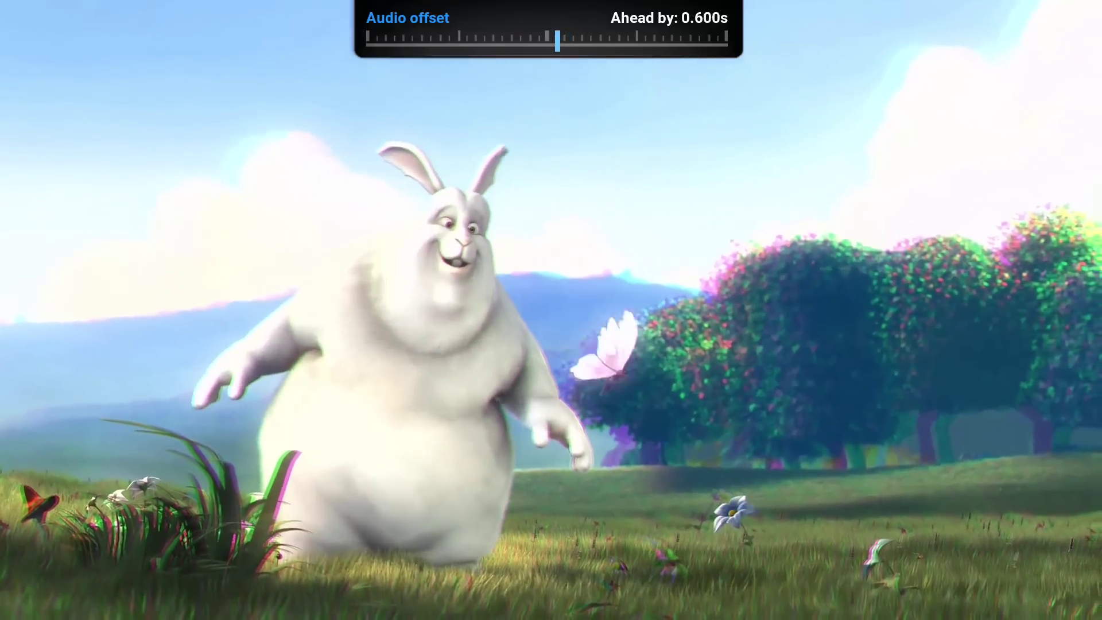
key("Left")
key("Left")
key("Left")
key("Left")
key("Left")
key("Left")
key("Left")
key("Left")
key("Left")
key("Left")
key("Left")
key("Left")
key("Left")
key("Left")
key("Left")
key("Left")
key("Left")
key("Left")
key("Left")
key("Left")
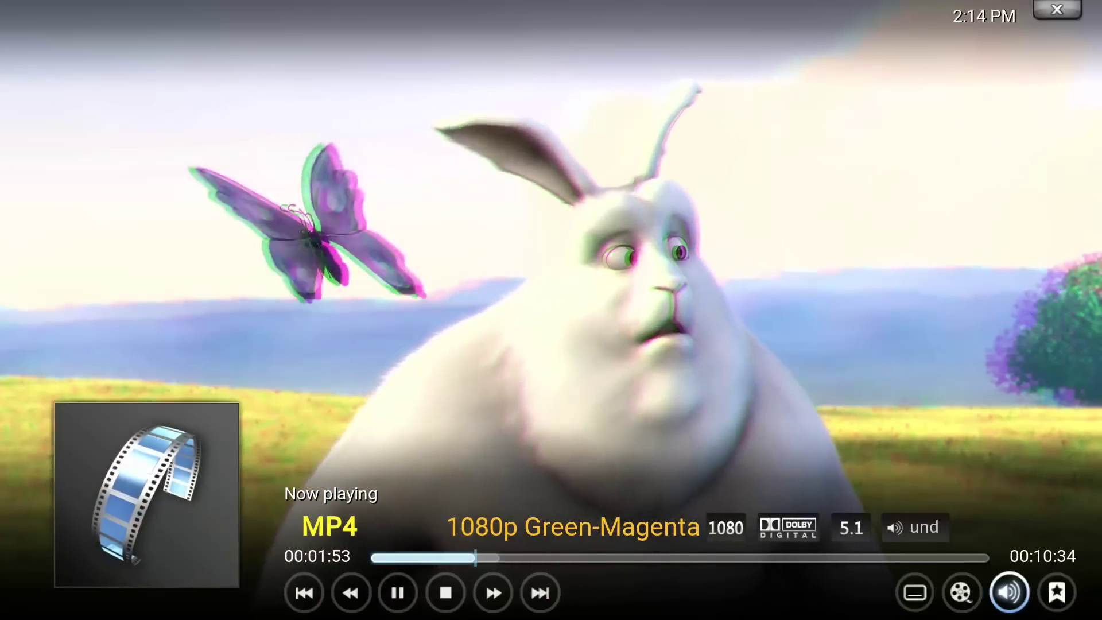
Stop playback of the 1080p Green-Magenta video and return to its video list.
key("Left")
key("Left")
key("Left")
key("Left")
key("Left")
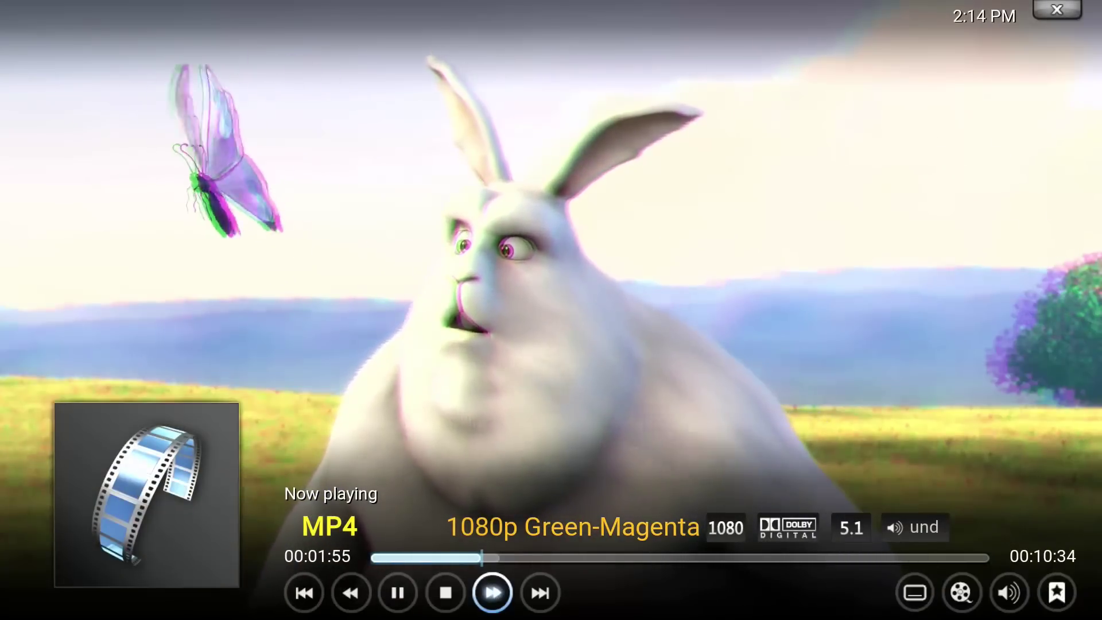
key("Return")
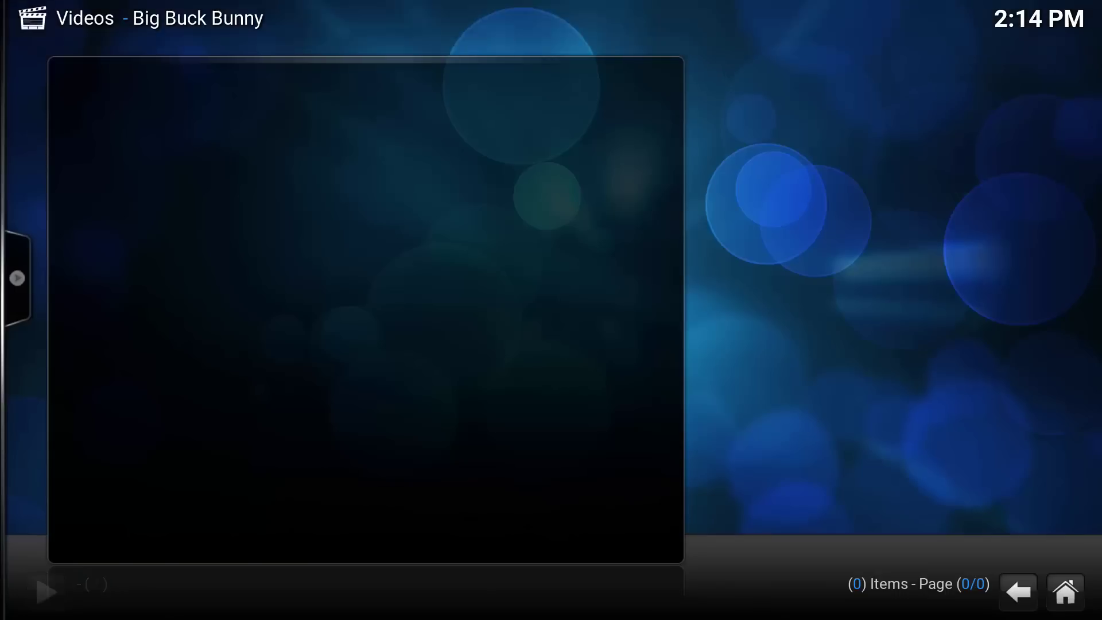
Leave the Big Buck Bunny video folders for the home screen and highlight the Add-ons entry under Videos.
key("BackSpace")
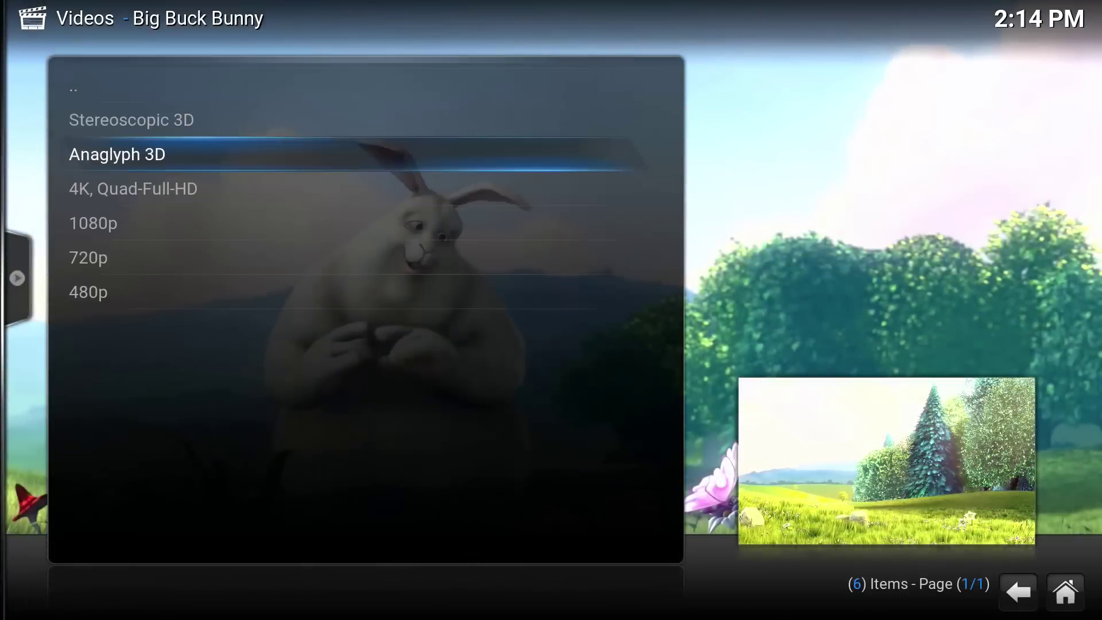
key("BackSpace")
key("BackSpace")
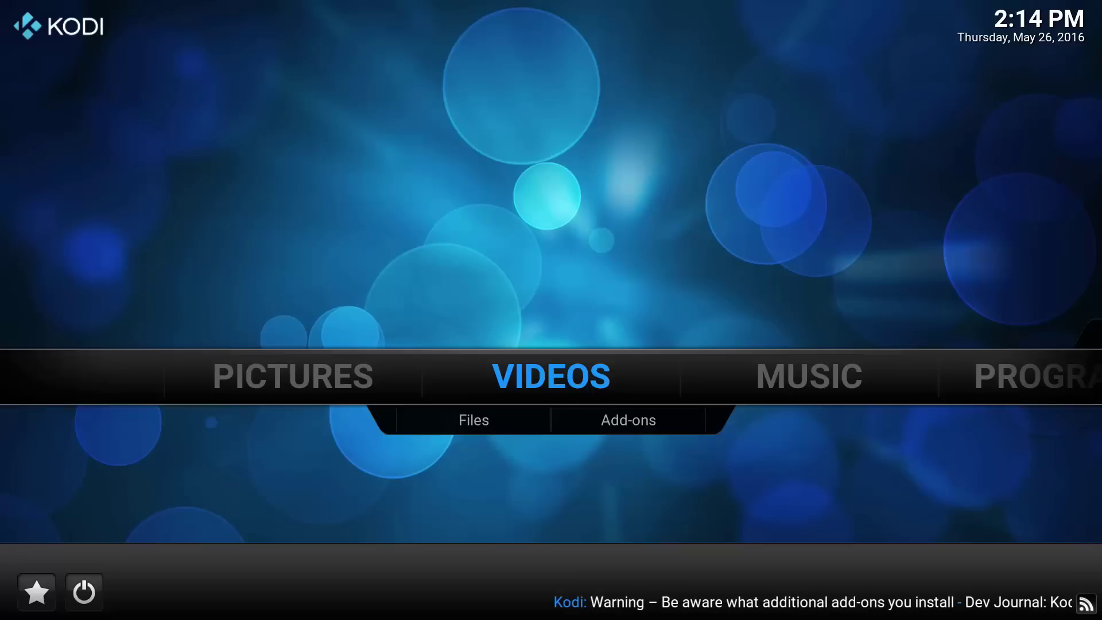
key("Down")
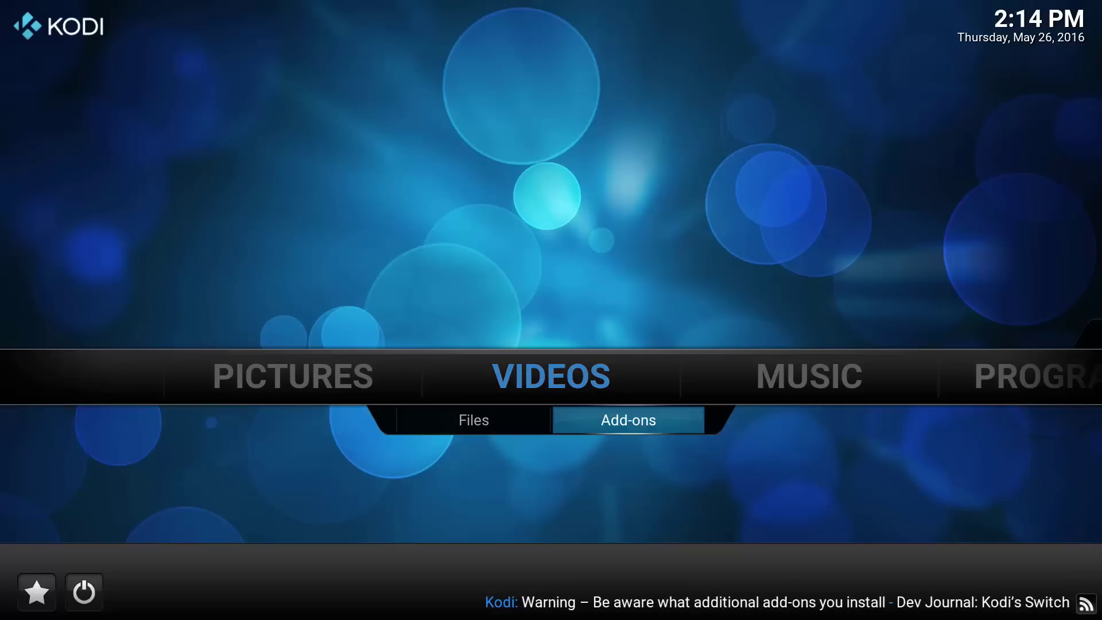